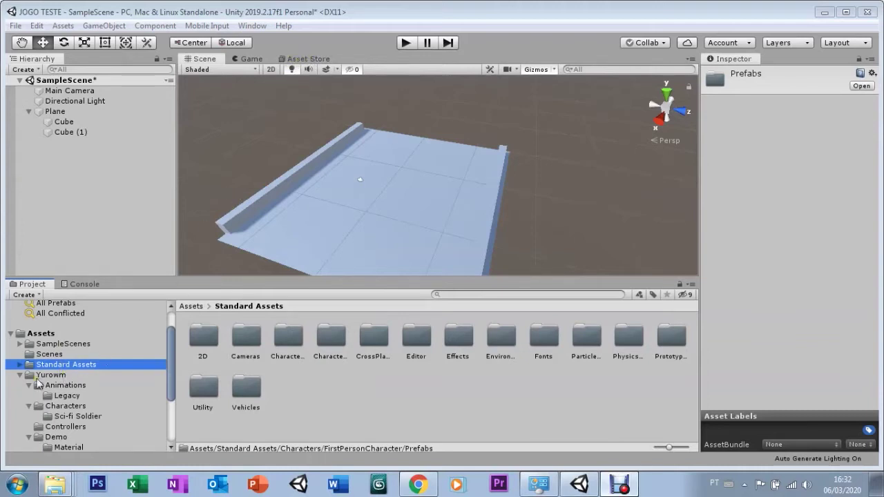
Expand Standard Assets in the Project panel and open Characters > FirstPersonCharacter.
left_click(18, 366)
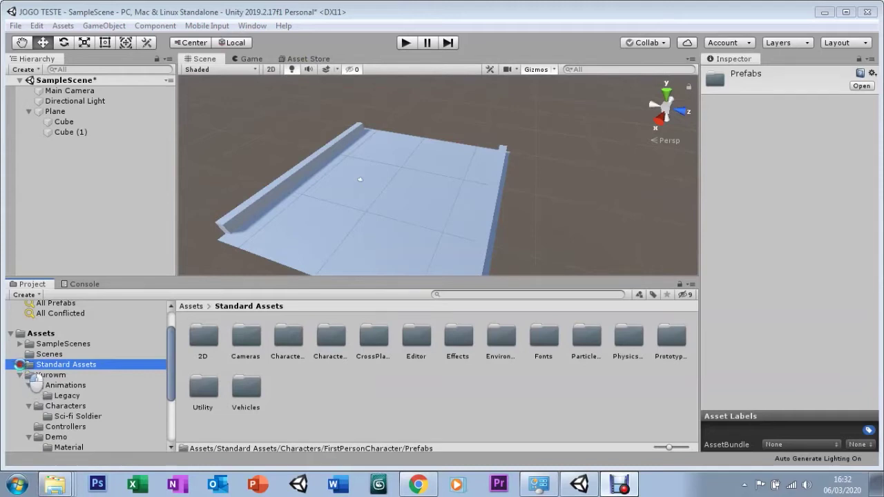
left_click(23, 373)
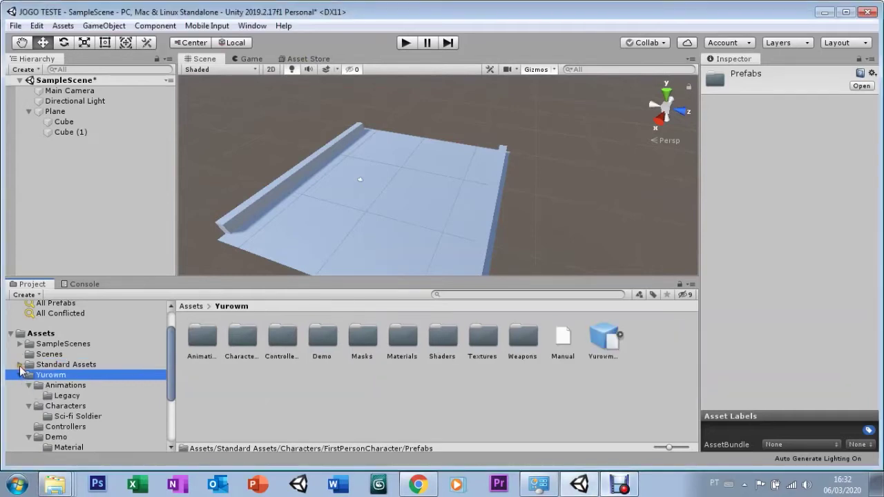
left_click(20, 365)
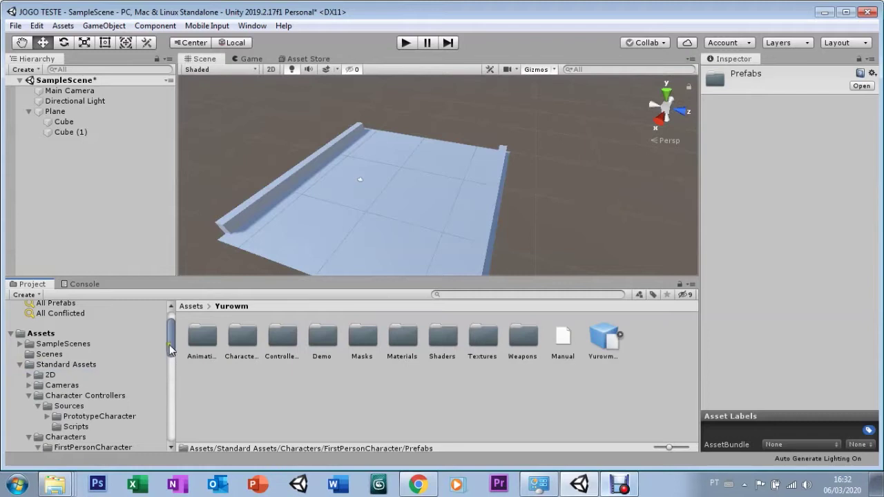
scroll(169, 344, "down", 5)
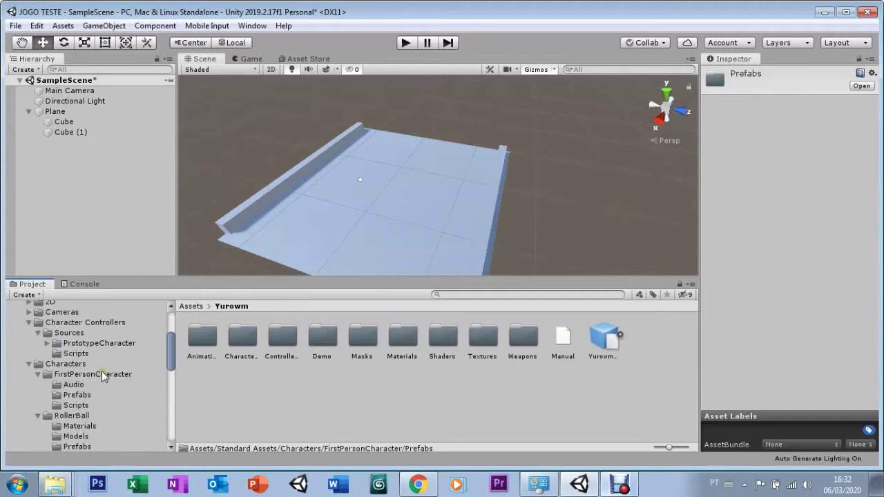
left_click(102, 374)
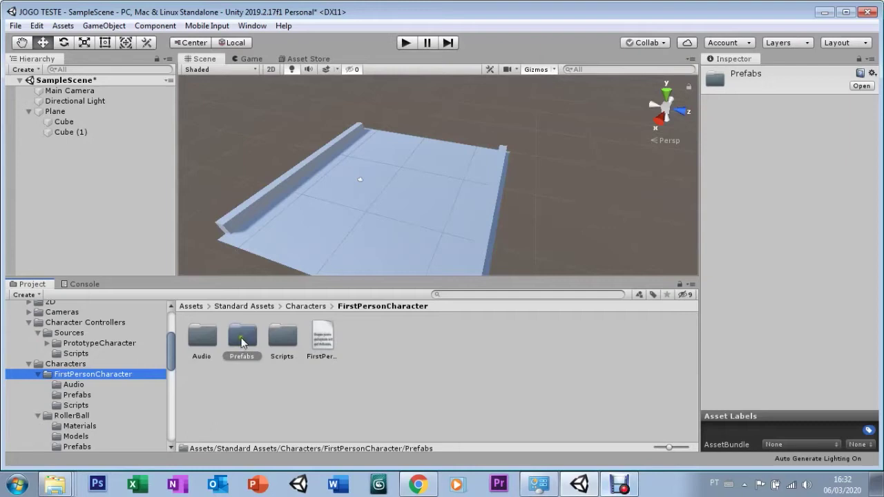
Drag the RigidBodyFPSController prefab into the Hierarchy and expand it to select its MainCamera.
double_click(241, 345)
mouse_move(239, 343)
left_mouse_down()
mouse_move(218, 291)
mouse_move(76, 176)
left_mouse_up()
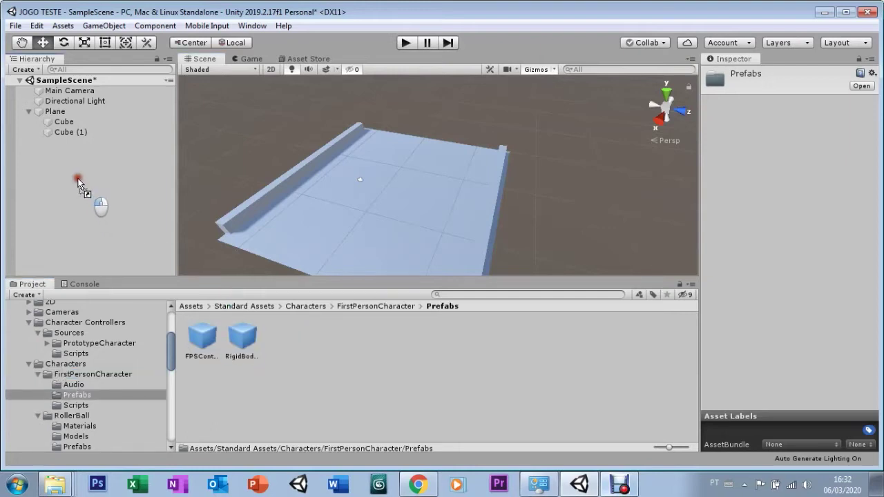
left_click_drag(76, 176, 72, 171)
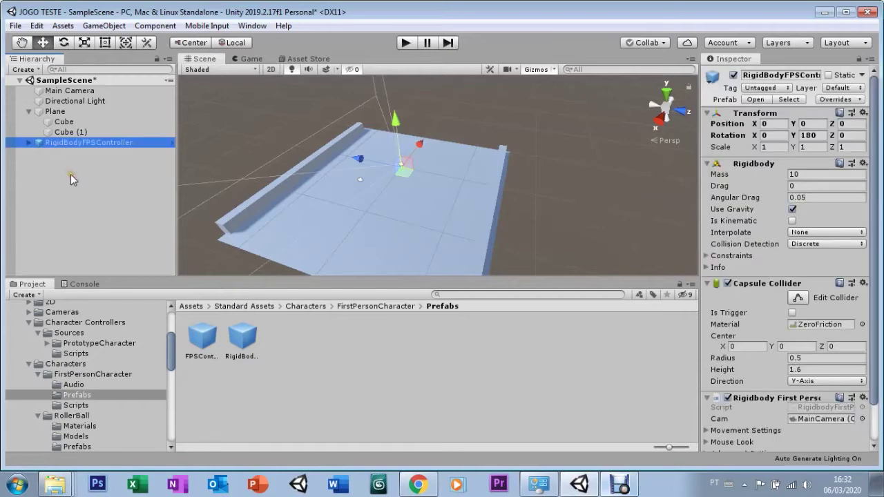
left_click(28, 142)
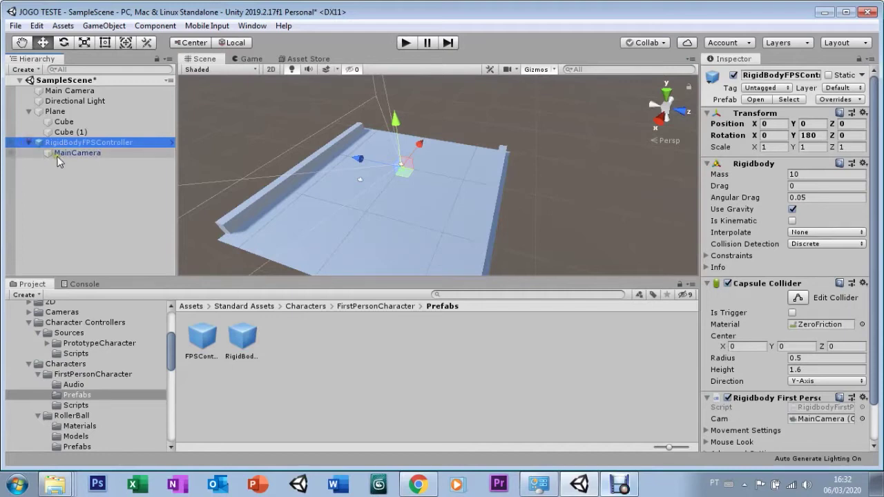
left_click(55, 156)
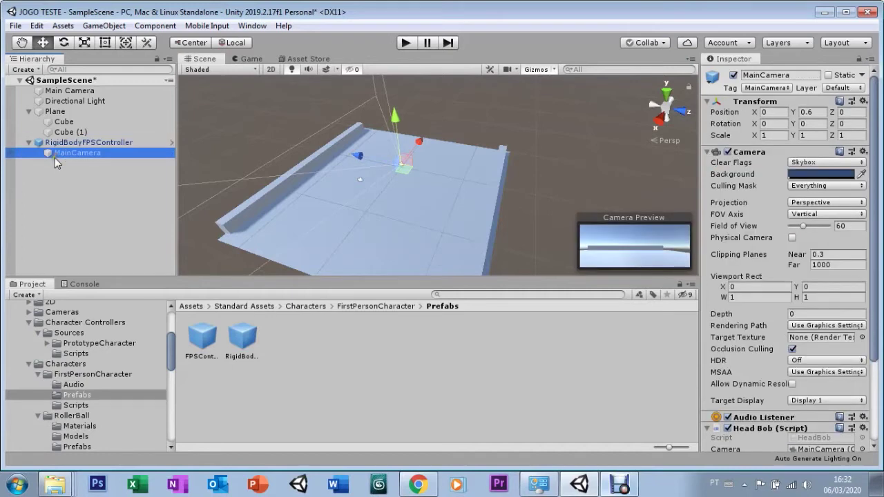
Delete the original Main Camera and move the controller's MainCamera to -5.45, 3.34, -3.19.
left_click(61, 94)
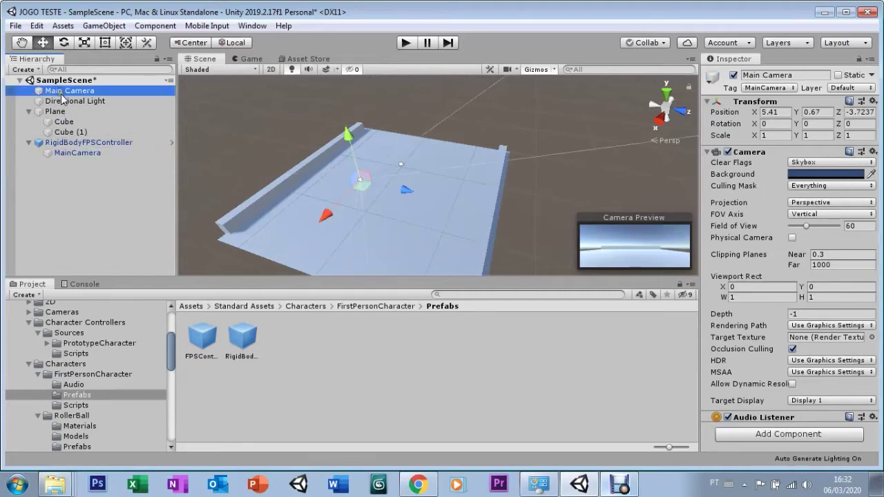
key("Delete")
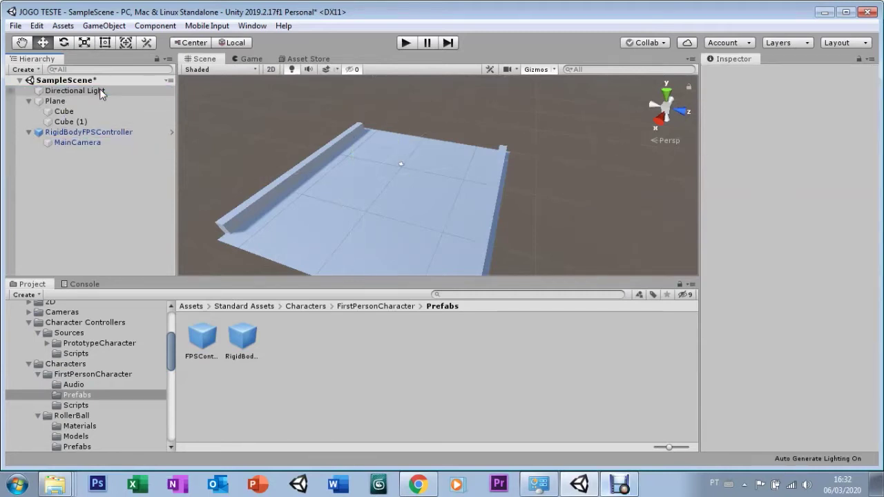
left_click(58, 143)
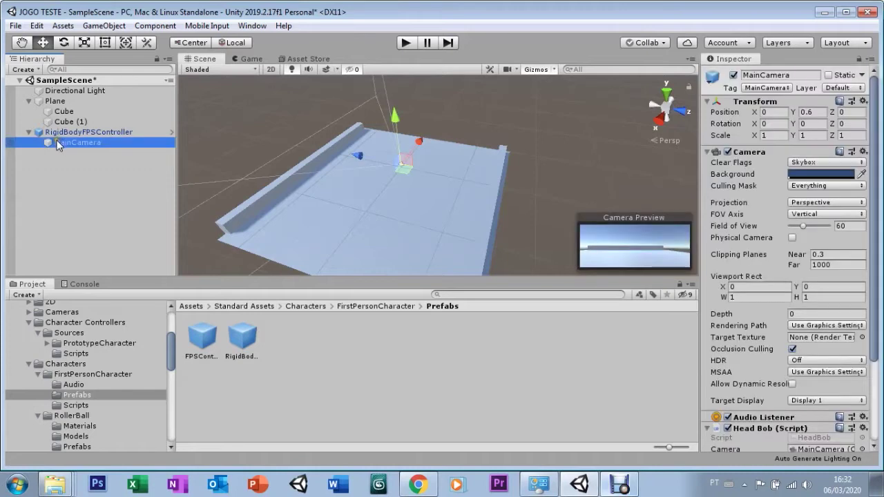
mouse_move(394, 130)
left_mouse_down()
mouse_move(415, 133)
mouse_move(397, 158)
left_mouse_up()
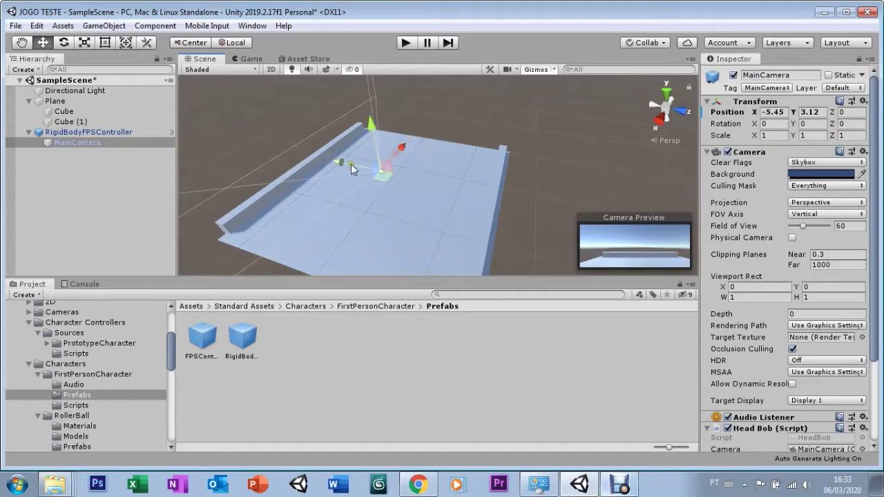
mouse_move(350, 163)
left_mouse_down()
mouse_move(395, 154)
mouse_move(398, 134)
left_mouse_up()
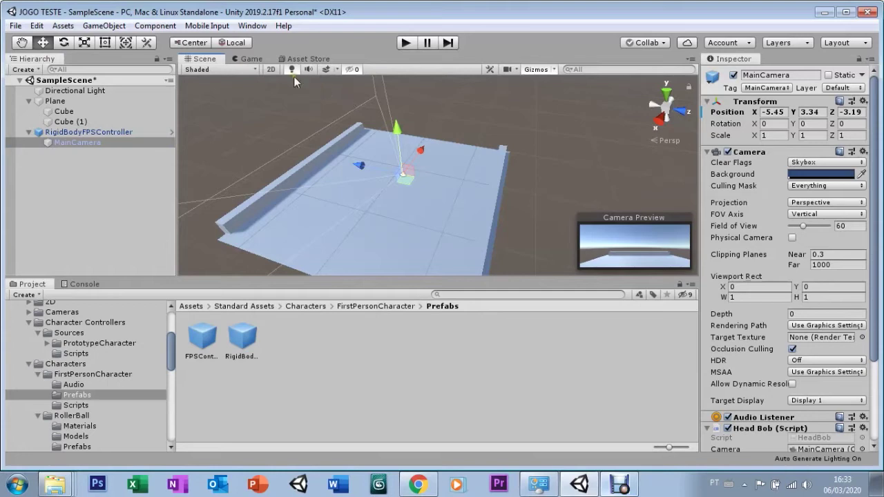
left_click(254, 59)
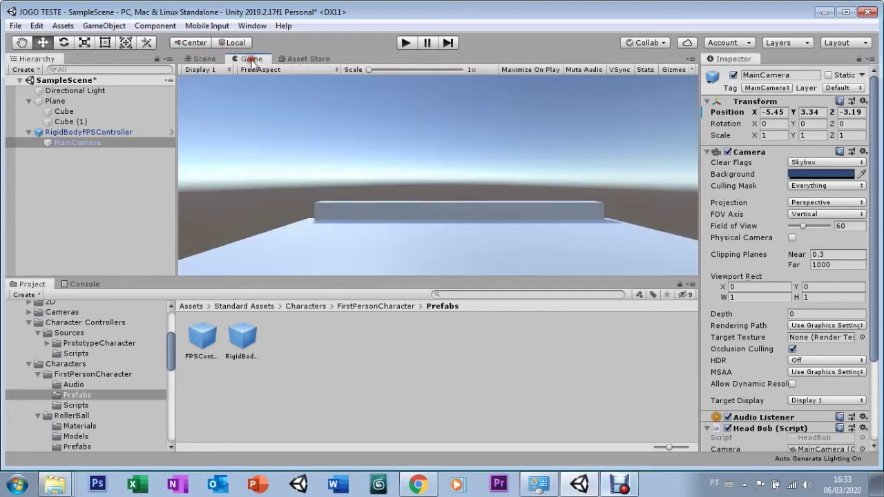
Run the scene and walk the first-person character toward and away from the wall, then stop.
left_click(404, 43)
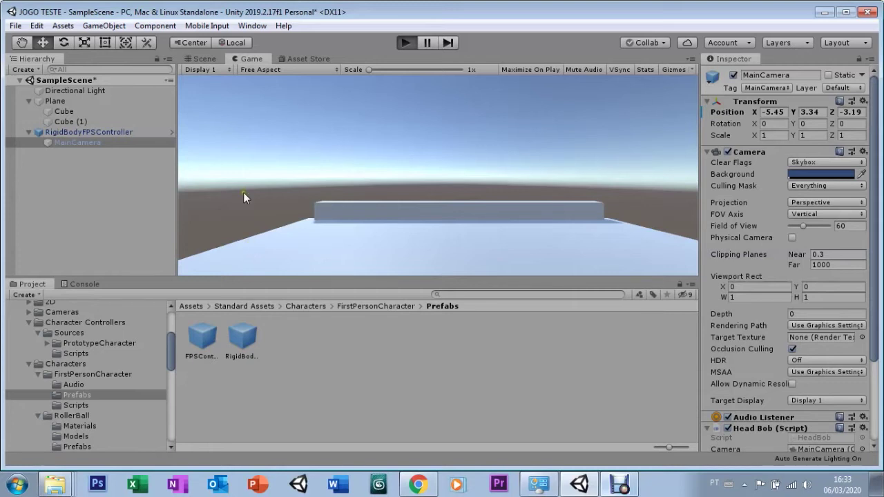
key("ctrl+p")
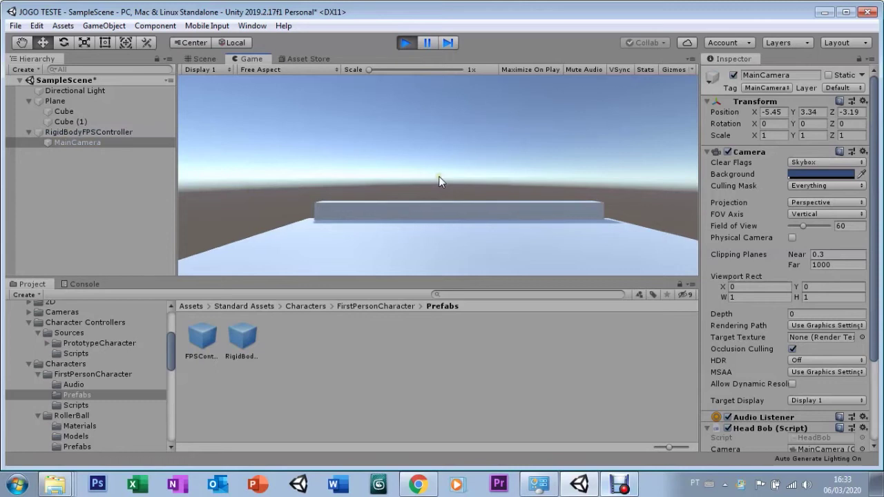
key("w")
key("s")
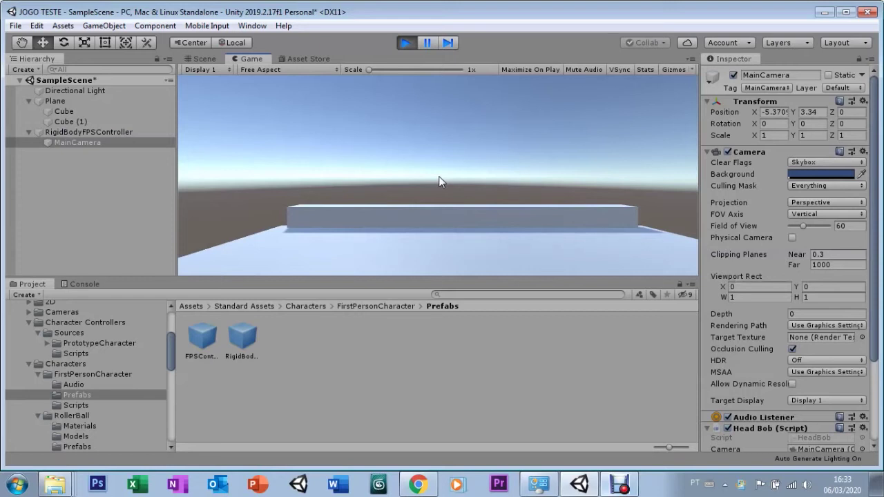
mouse_move(439, 175)
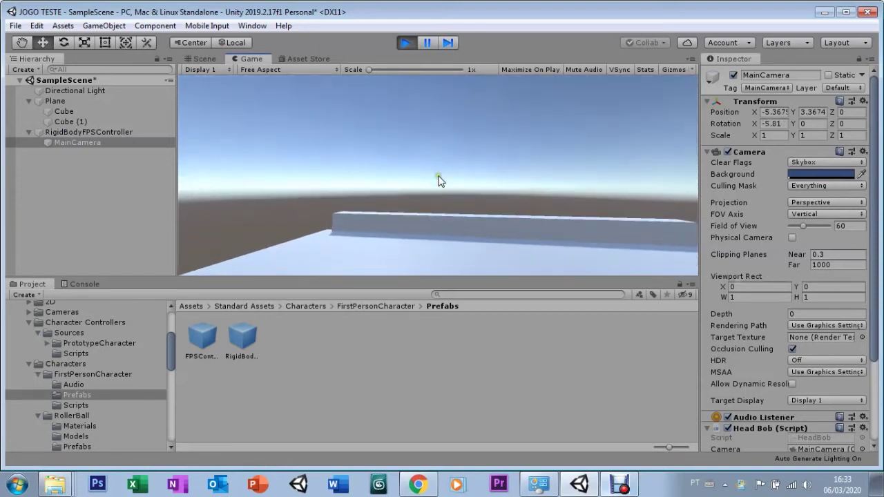
key("s")
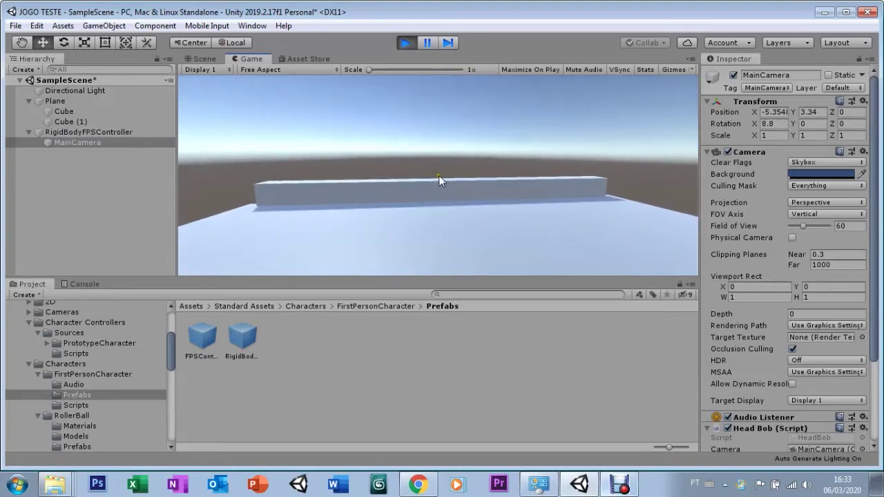
key("w")
key("s")
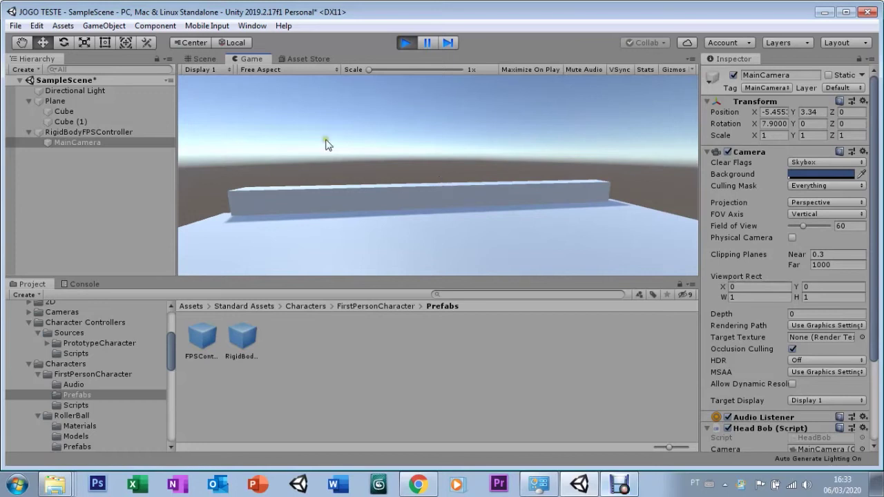
left_click(405, 44)
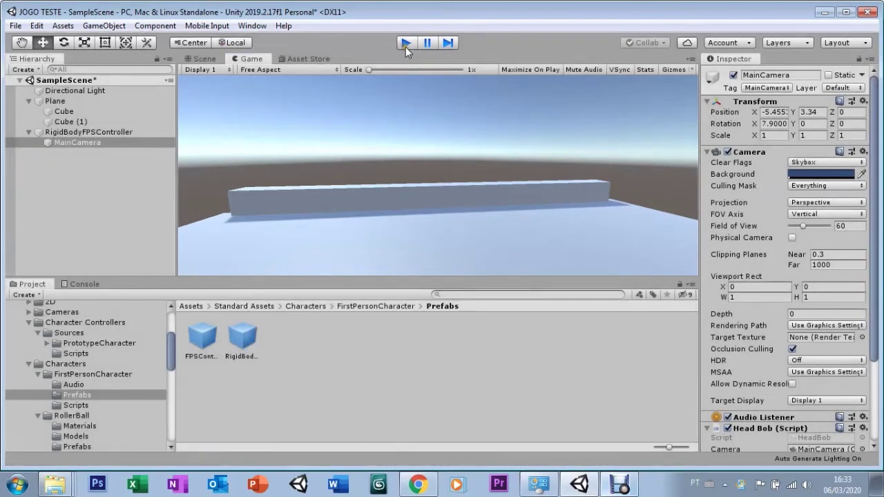
In the Scene view, show RigidBodyFPSController's Rigidbody (mass 10) and Capsule Collider settings in the Inspector.
left_click(199, 60)
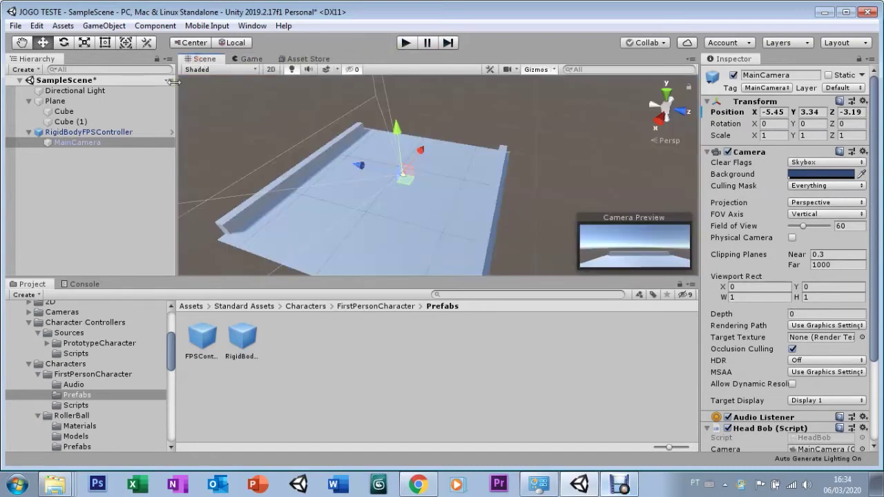
left_click(63, 133)
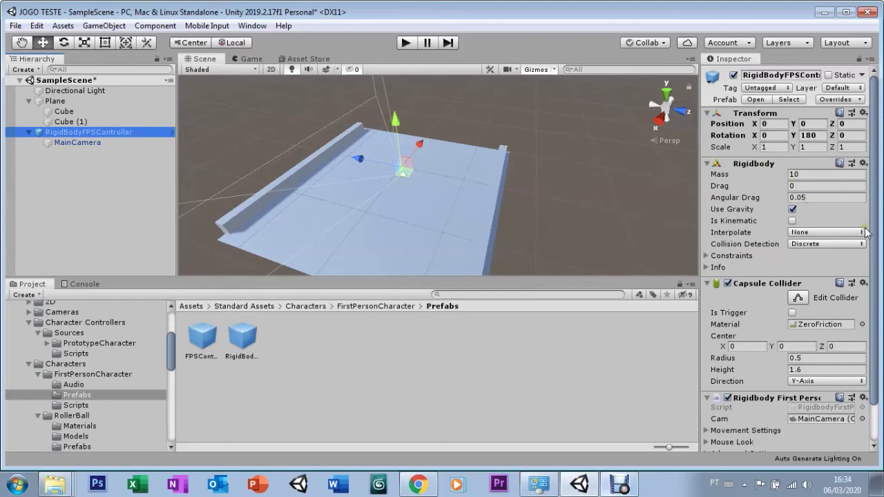
left_click_drag(872, 239, 877, 295)
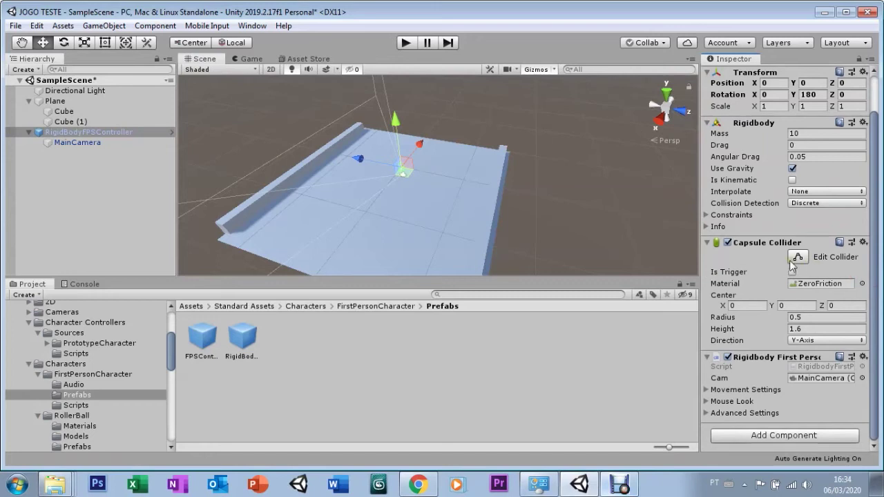
Review the Movement Settings and Mouse Look options, then fold away the Rigidbody First Person Controller component.
left_click(705, 390)
left_click(705, 390)
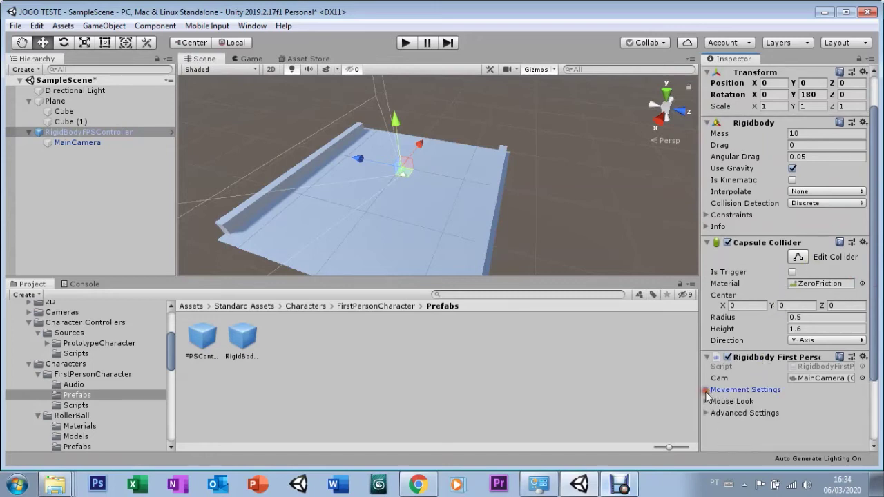
left_click(705, 402)
left_click_drag(876, 356, 876, 401)
left_click(706, 308)
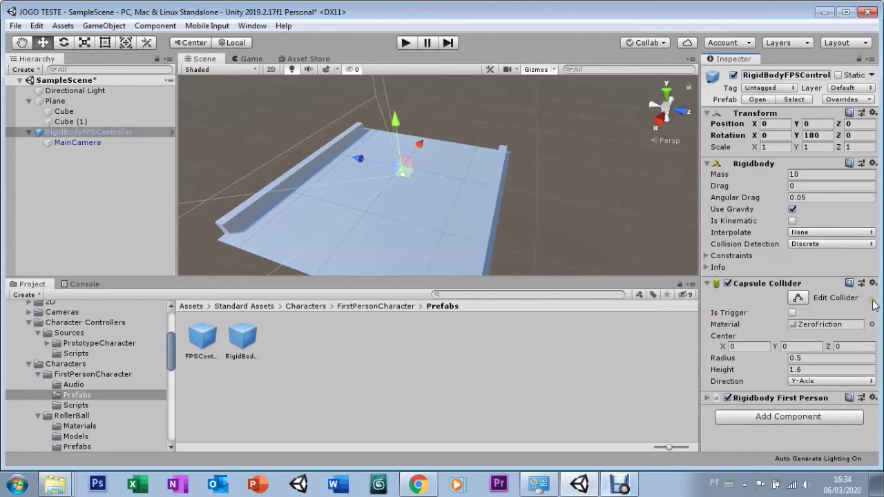